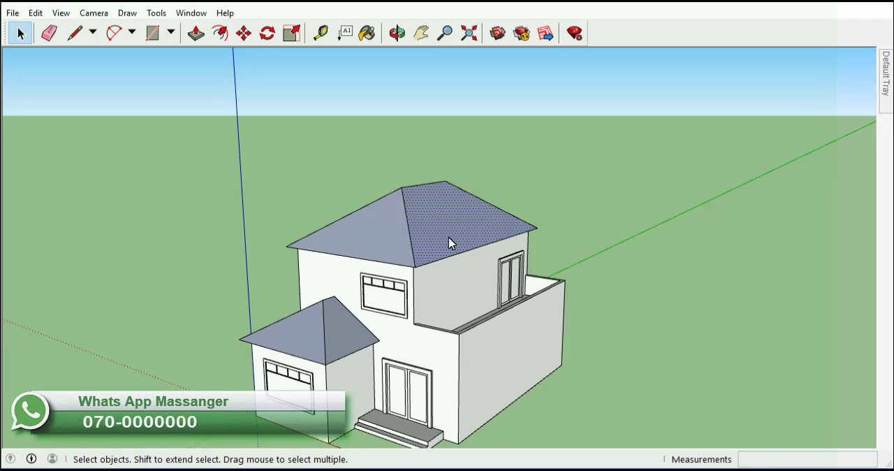
Step: Raise the ridge edge of the main upper roof vertically by about 6' 8" with the Move tool
click(407, 222)
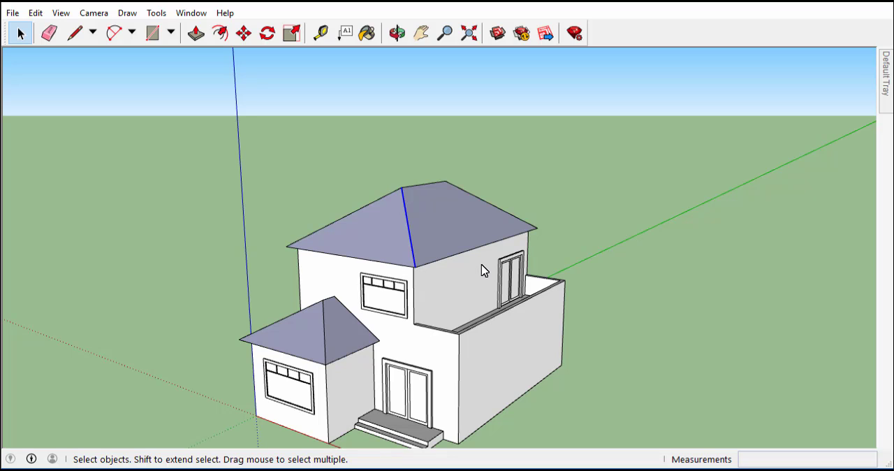
click(428, 185)
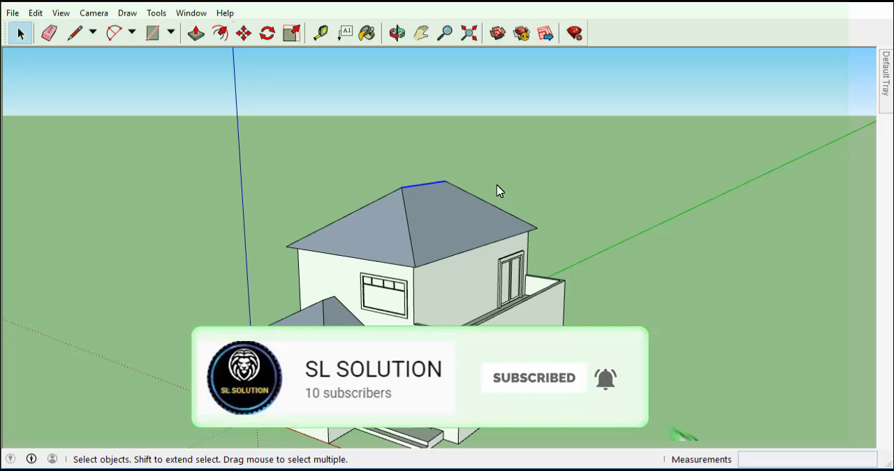
key(m)
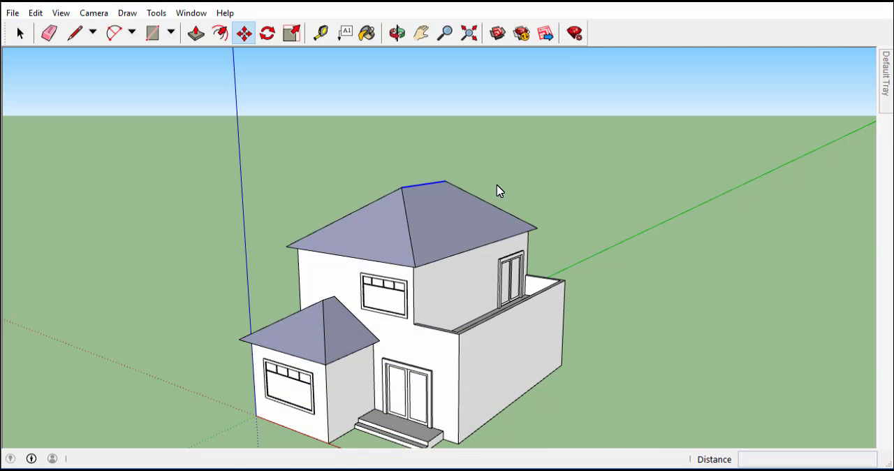
click(429, 183)
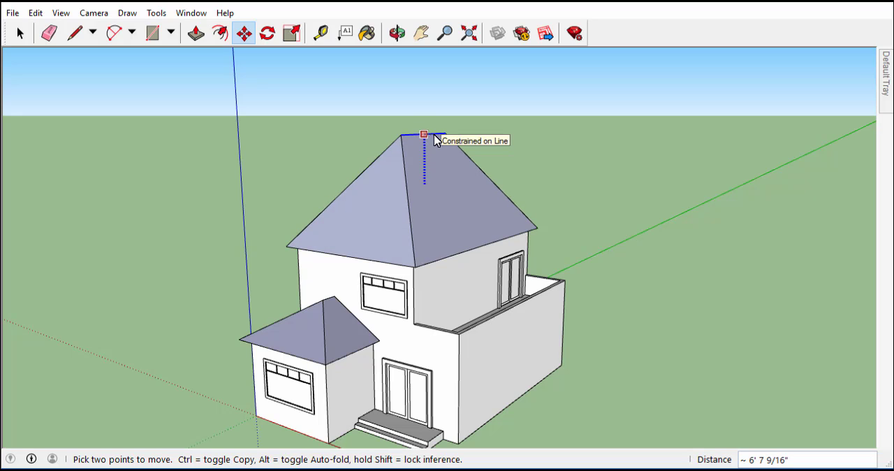
click(434, 140)
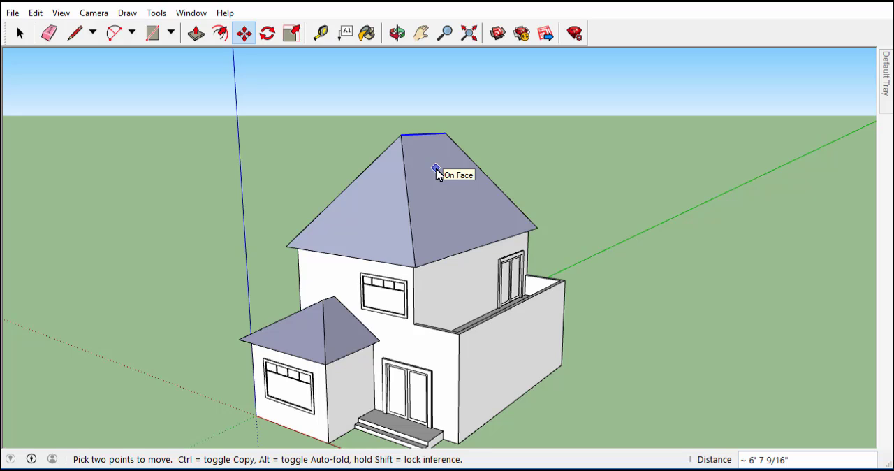
key(space)
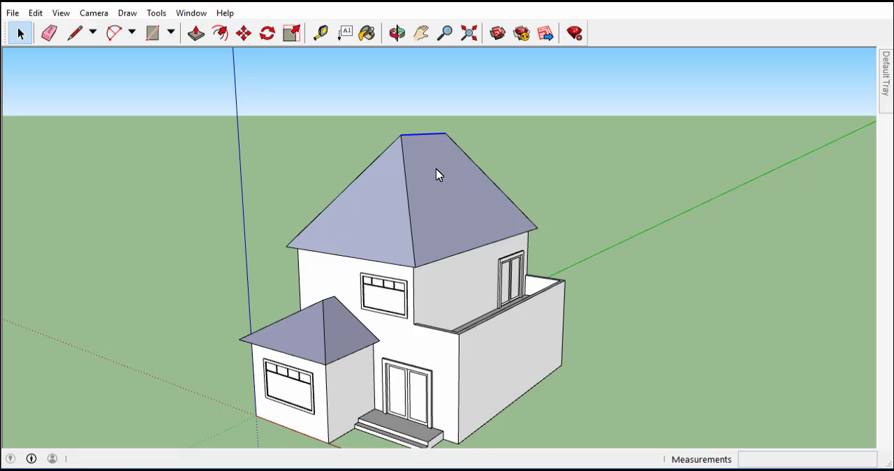
Step: Raise the ridge edge of the small lower roof vertically by about 2' 2" with the Move tool
click(331, 299)
scroll(333, 304, up, 3)
middle_drag(332, 303, 263, 318)
key(m)
drag(314, 293, 317, 309)
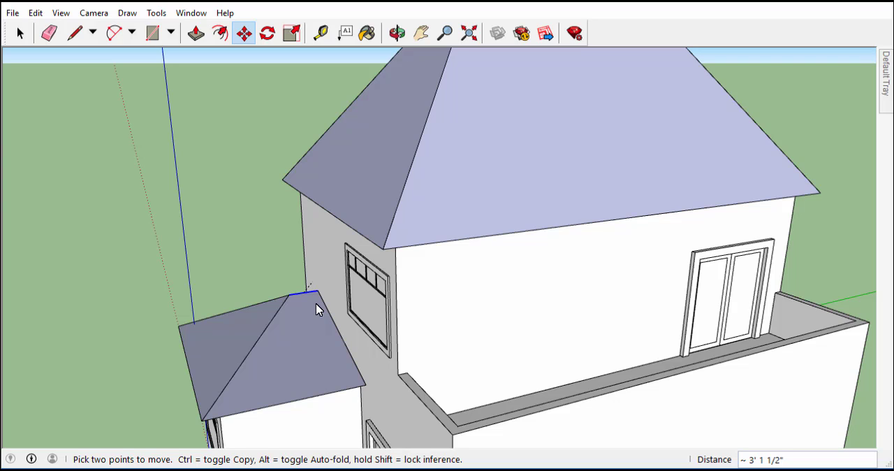
drag(318, 309, 291, 253)
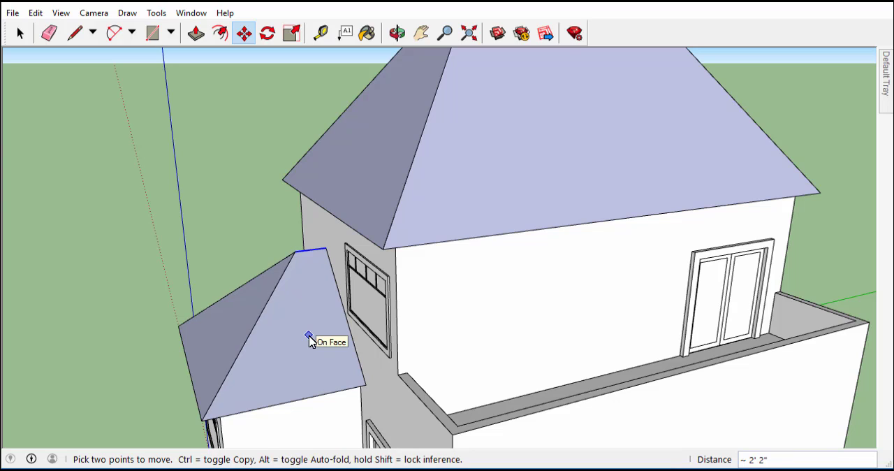
mouse_move(312, 252)
mouse_down()
mouse_move(318, 279)
mouse_move(313, 258)
mouse_up()
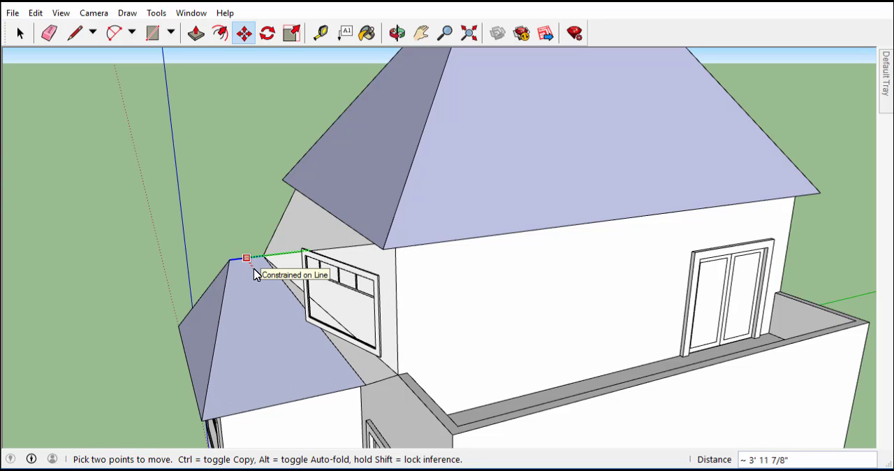
key(Escape)
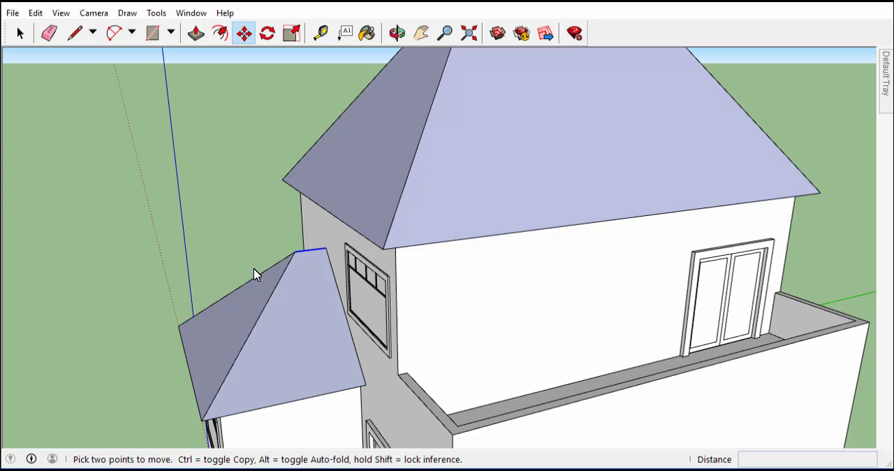
click(315, 250)
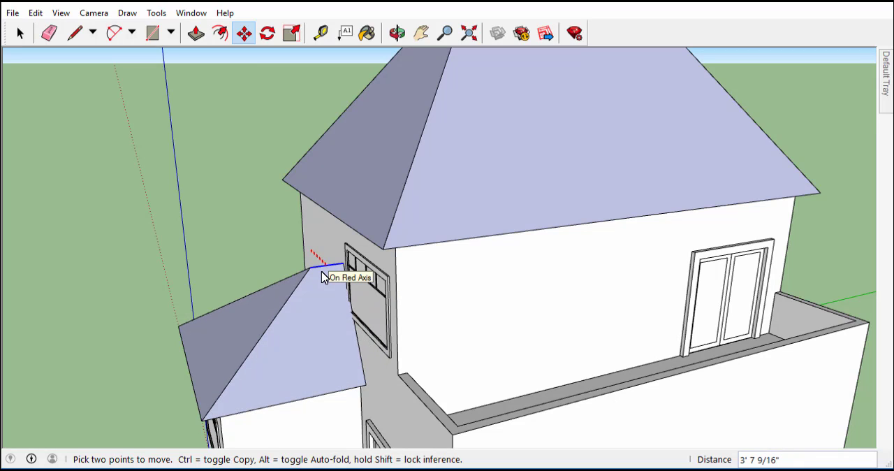
key(Escape)
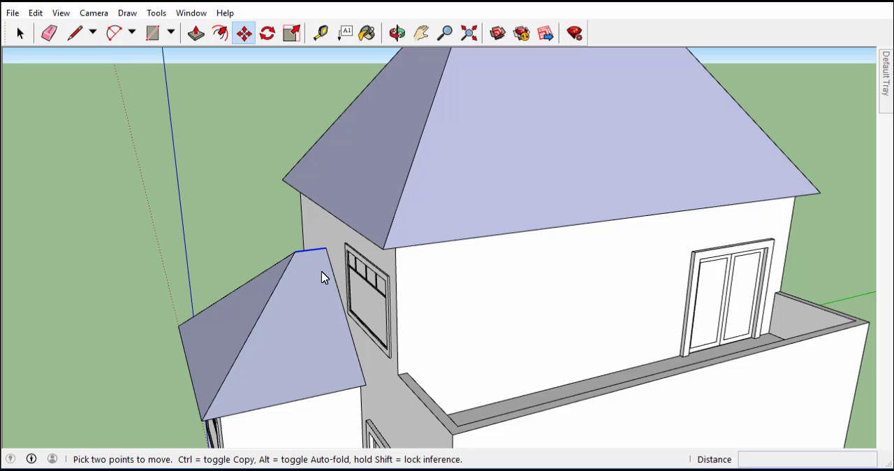
Step: Move the outer side wall face below the terrace outward along the red axis by about 12' 7"
scroll(323, 277, down, 6)
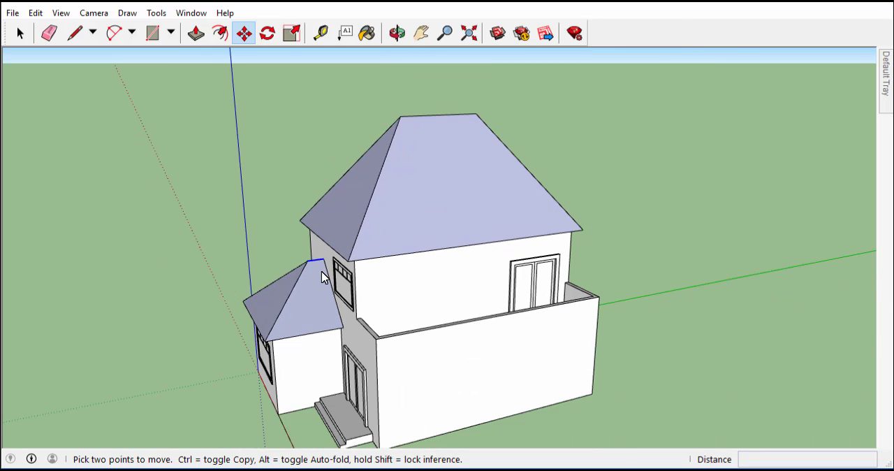
key(o)
drag(323, 277, 470, 245)
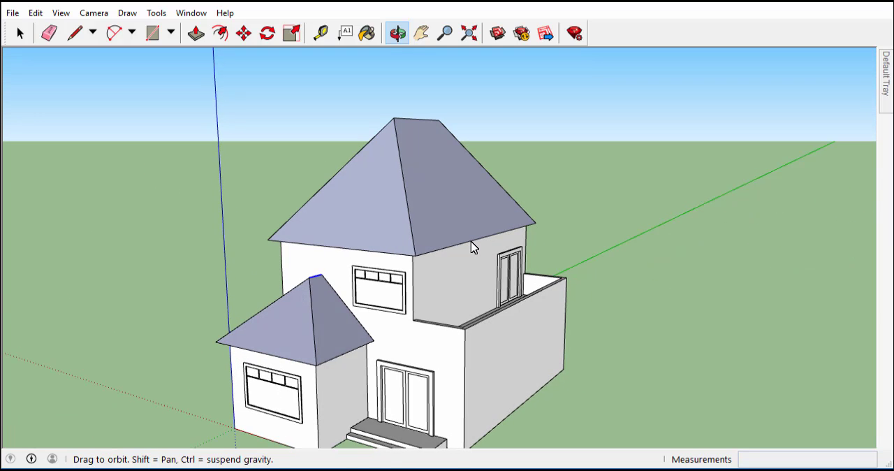
key(m)
middle_drag(449, 377, 426, 315)
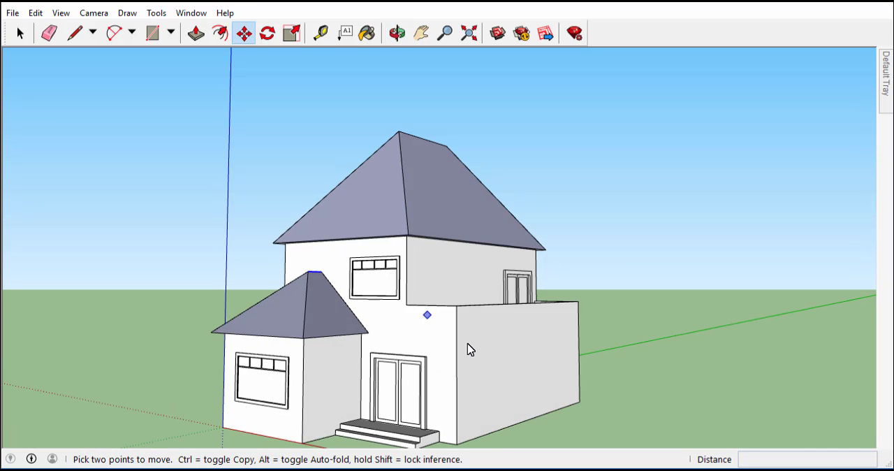
key(space)
click(516, 384)
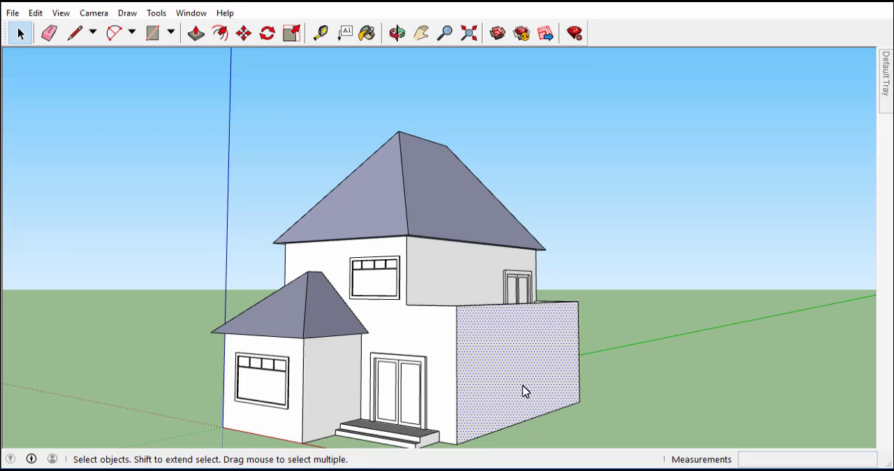
key(m)
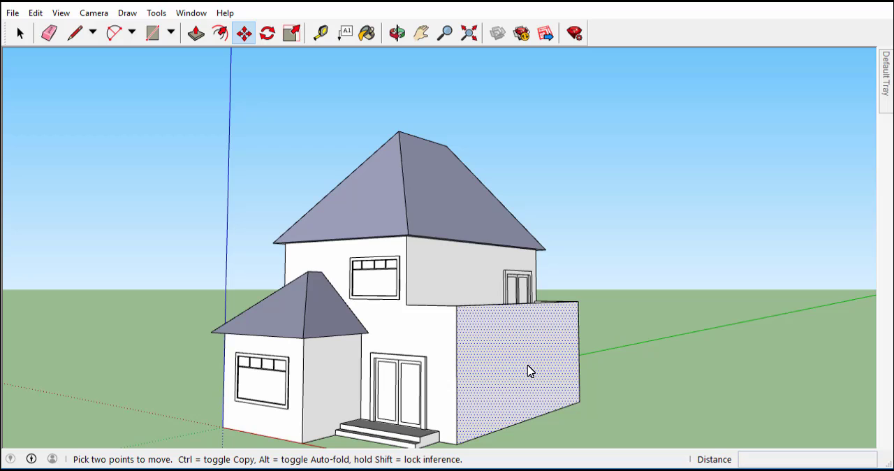
click(528, 370)
click(530, 365)
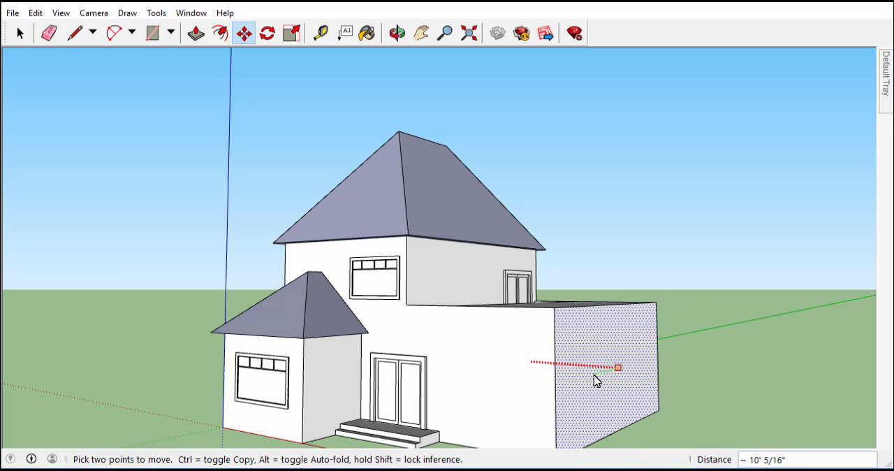
click(616, 384)
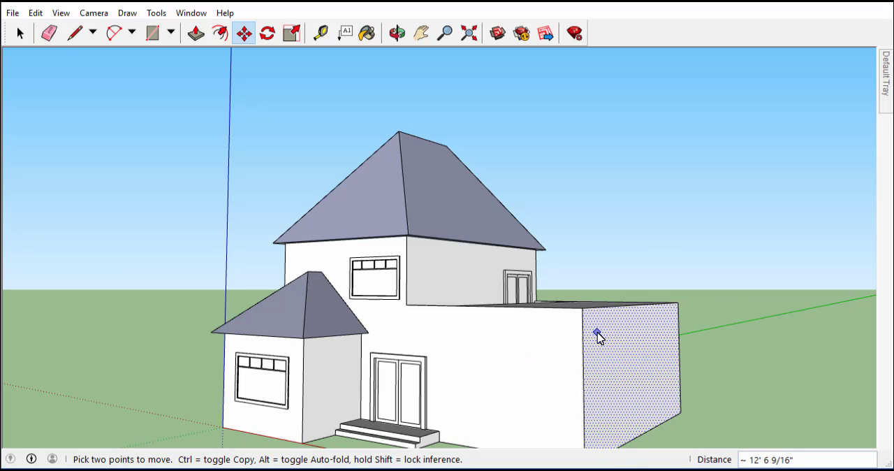
Step: Lengthen the entrance steps by moving their exposed side face about 8' 9" outward along the red axis
middle_drag(596, 335, 591, 403)
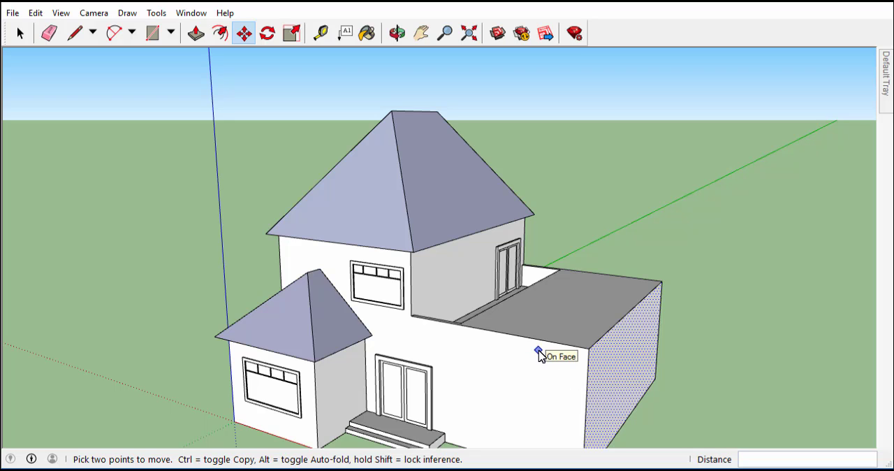
shift+middle_drag(538, 352, 482, 282)
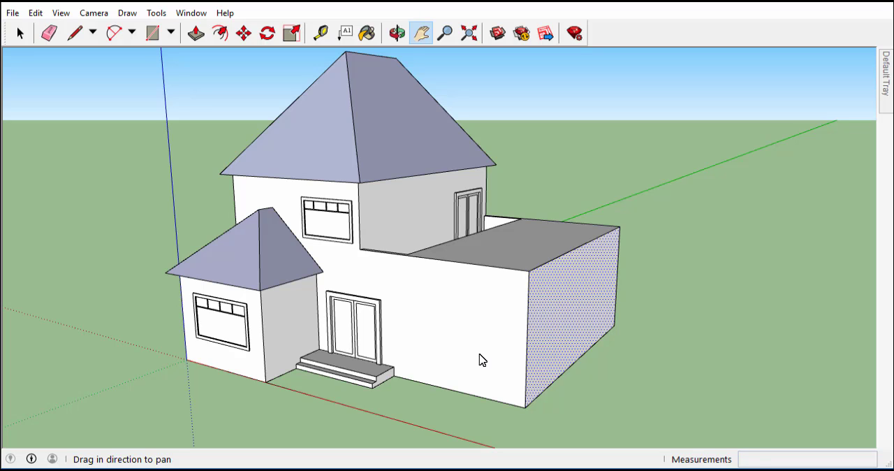
shift+middle_drag(479, 360, 481, 359)
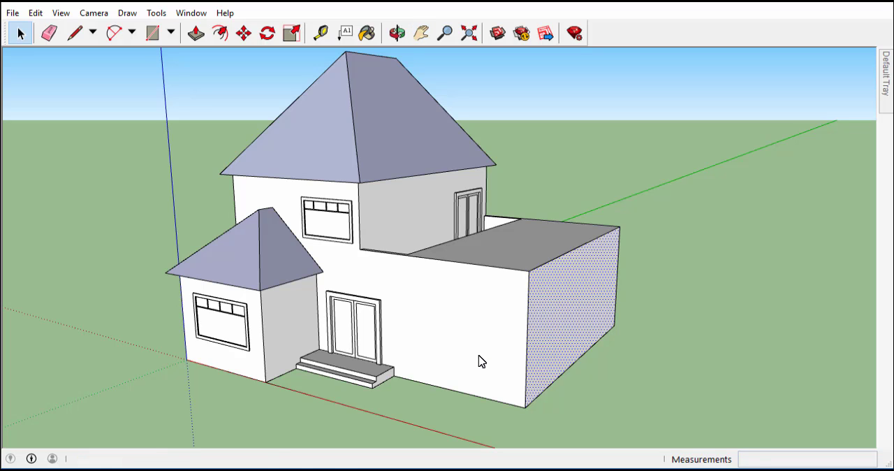
scroll(383, 398, up, 1)
scroll(382, 398, up, 4)
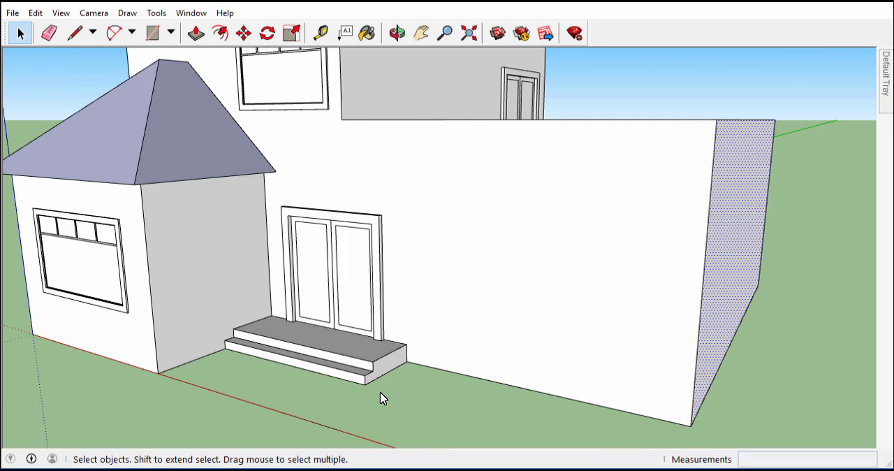
click(389, 368)
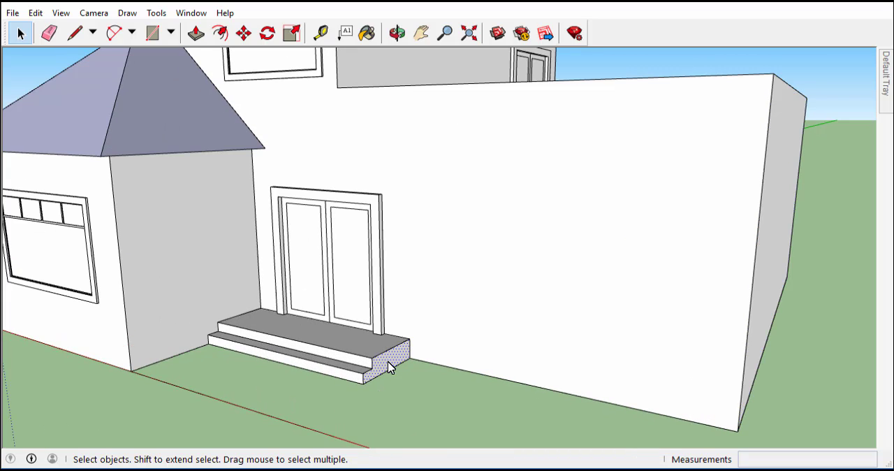
key(m)
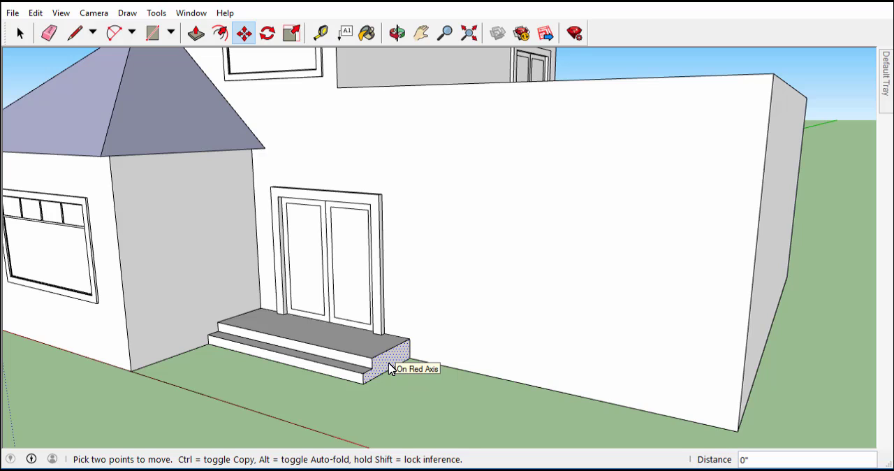
key(Escape)
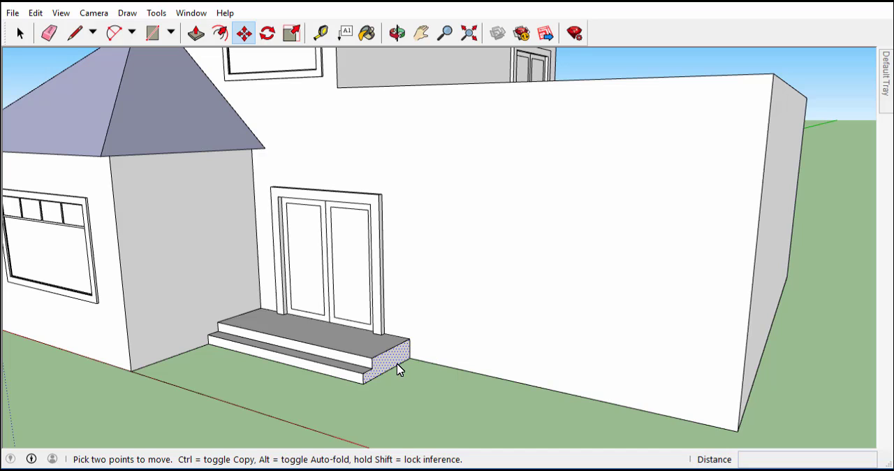
click(397, 369)
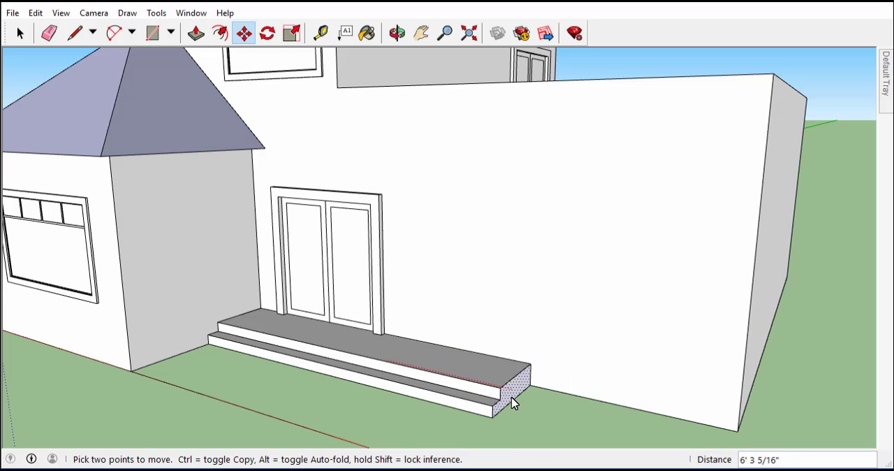
click(570, 415)
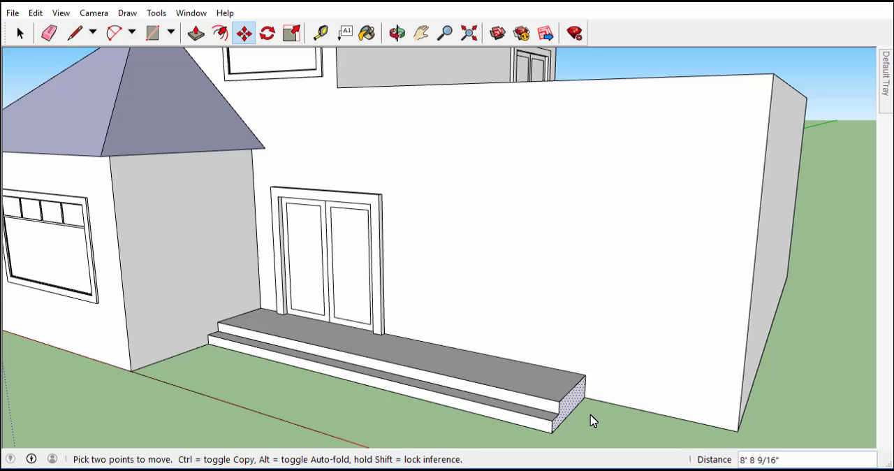
key(space)
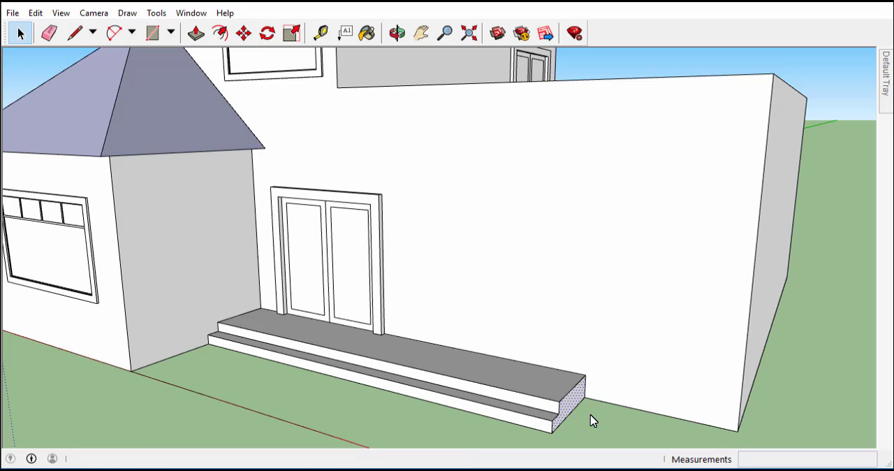
Step: Select both front riser faces of the entrance steps and move them forward 4' 4" along the green axis
click(539, 412)
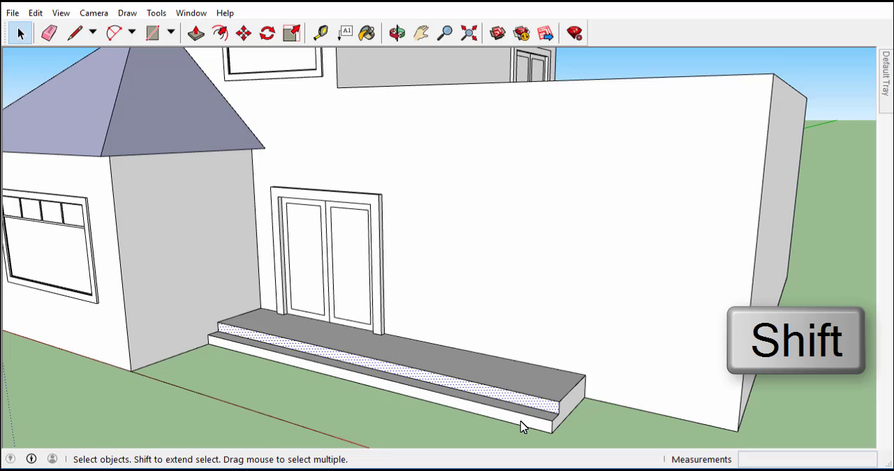
shift+click(522, 426)
key(m)
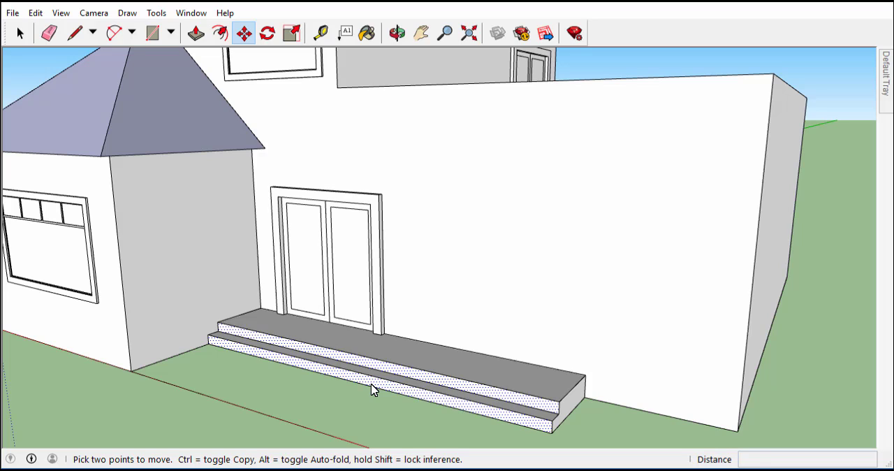
click(371, 389)
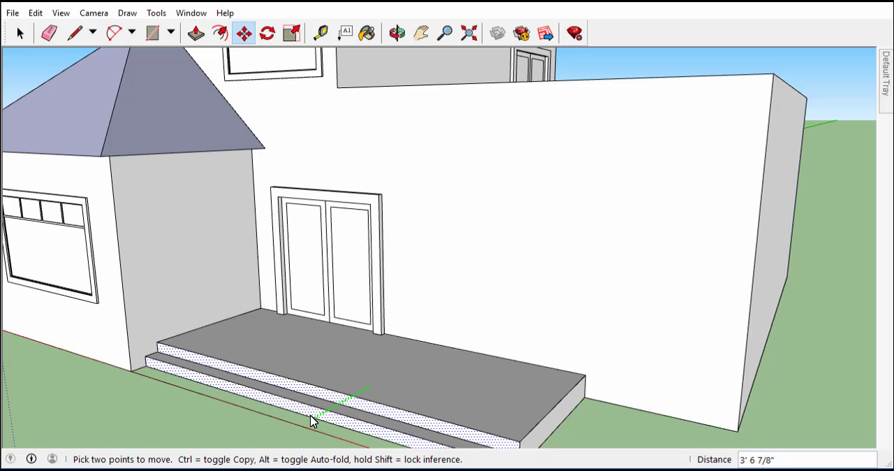
click(295, 426)
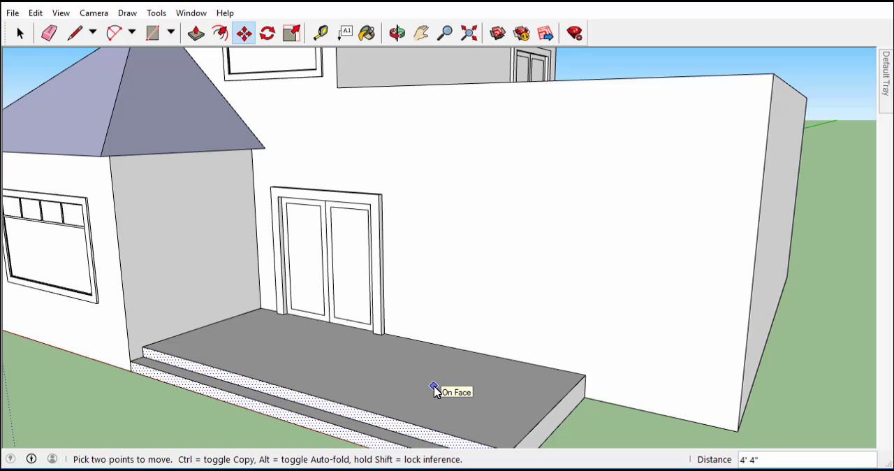
scroll(443, 379, down, 3)
scroll(444, 377, down, 2)
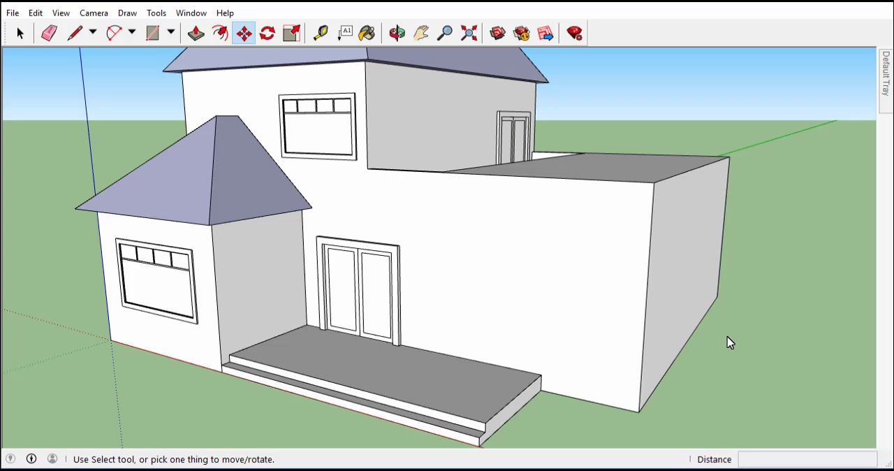
key(space)
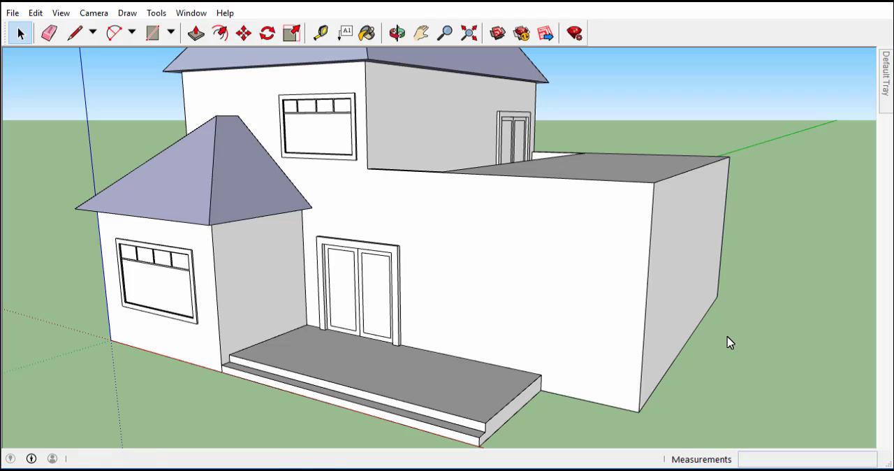
Step: Try tilting the outer side wall face outward about 18.6° from vertical around its lower front corner with Rotate, and undo the rotation
click(692, 307)
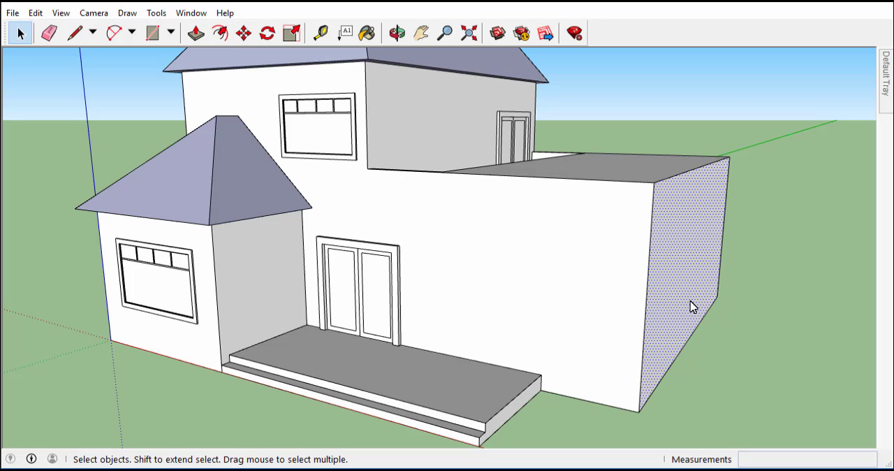
click(267, 34)
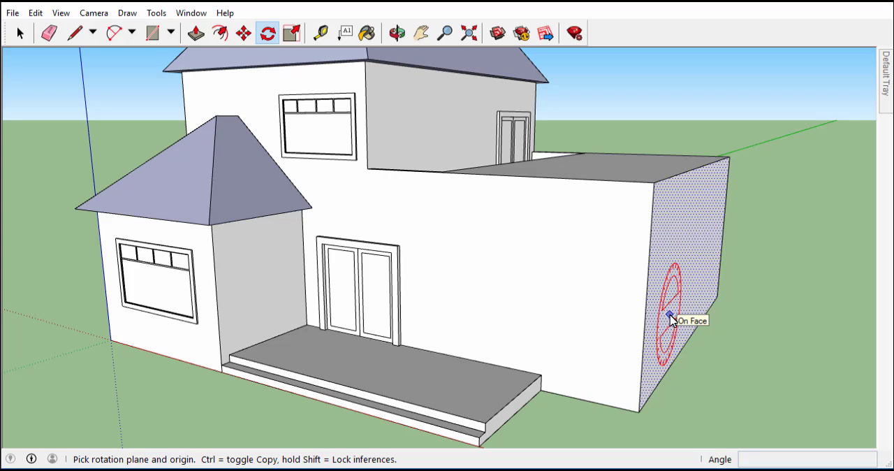
click(638, 412)
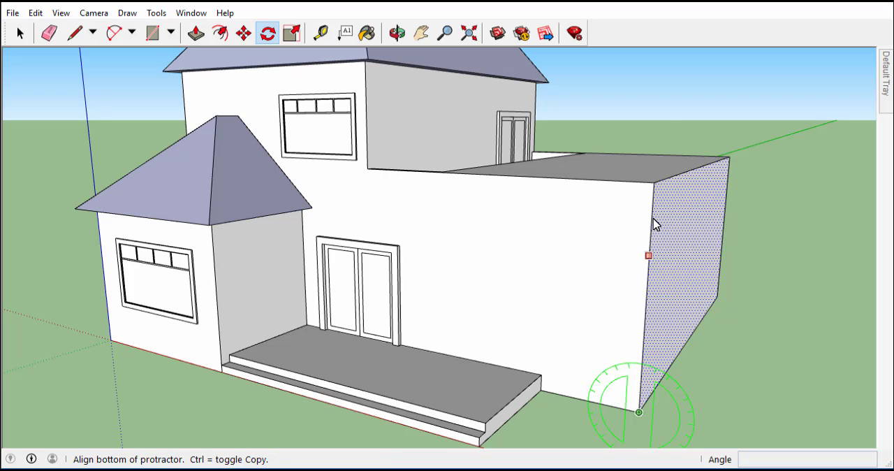
click(664, 88)
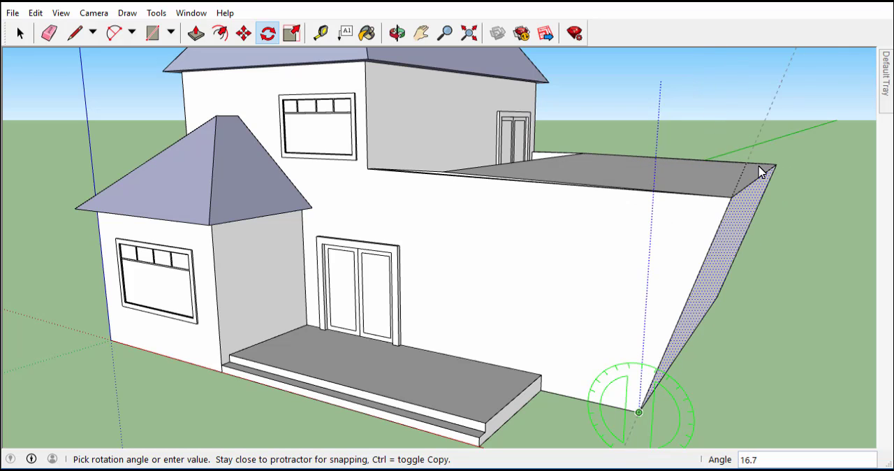
click(763, 171)
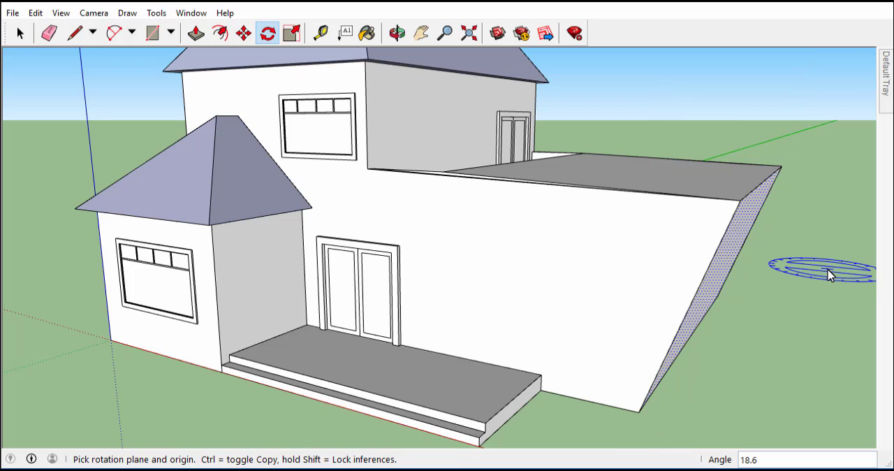
key(ctrl+z)
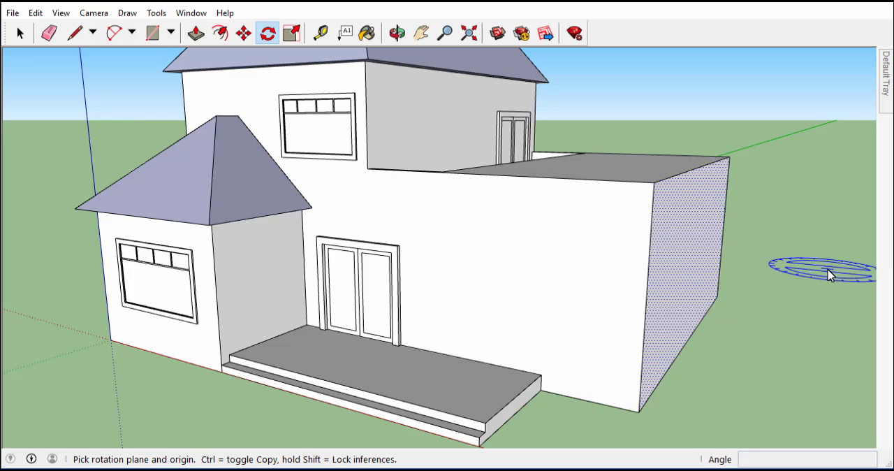
Step: Move the front endpoint of the small lower roof's ridge about 10' 5" forward along the green axis, past the eave
key(m)
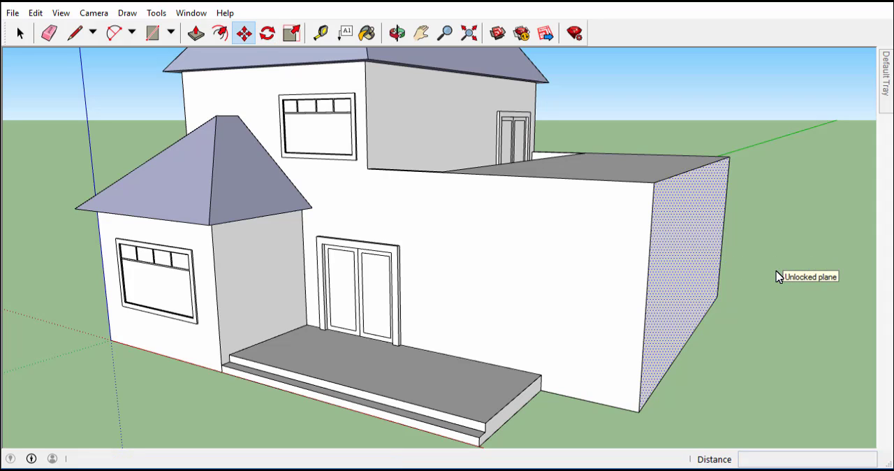
key(m)
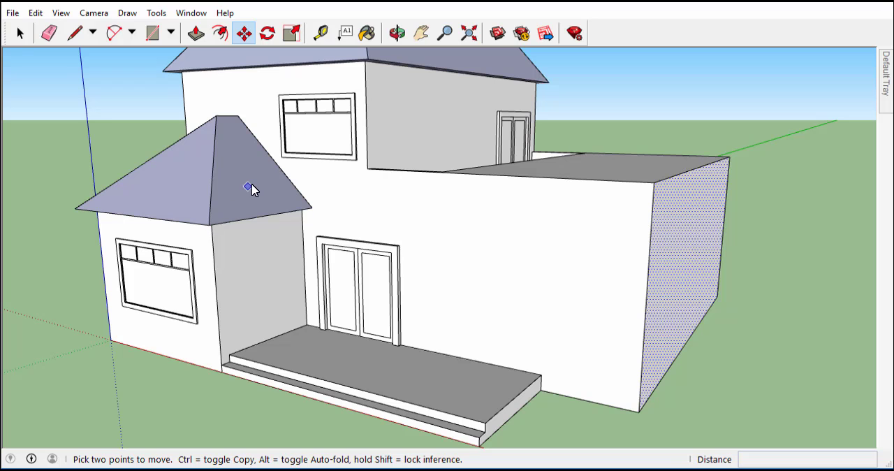
middle_drag(351, 216, 259, 220)
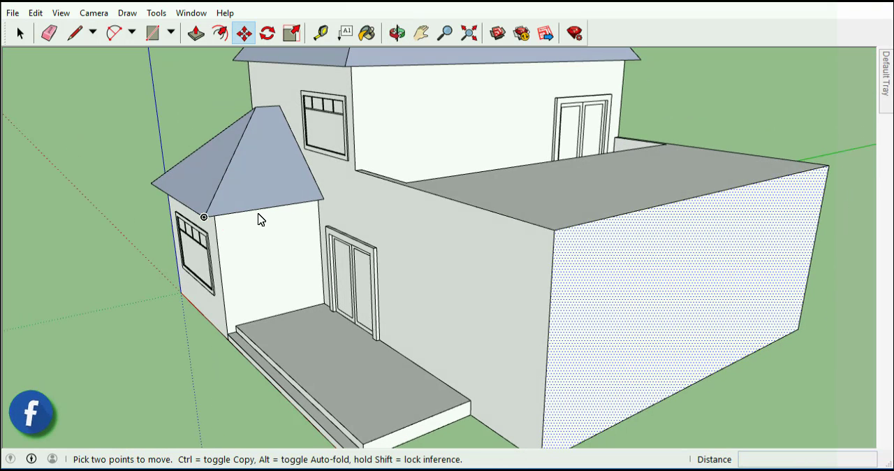
click(256, 111)
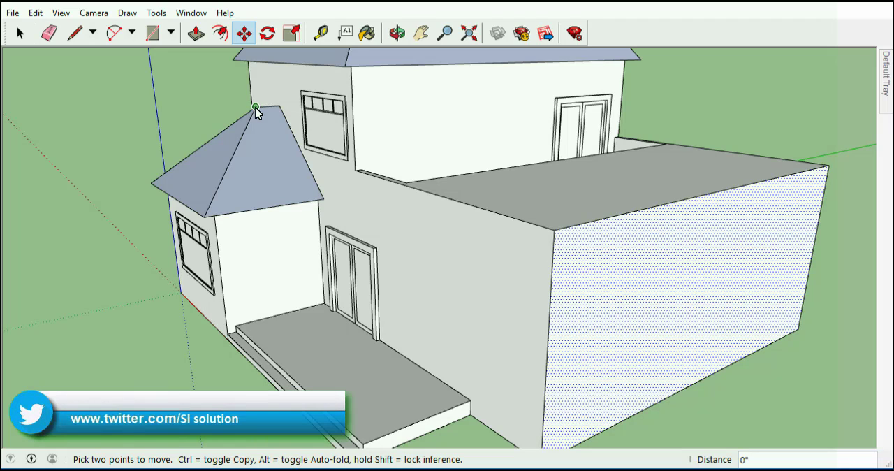
key(Escape)
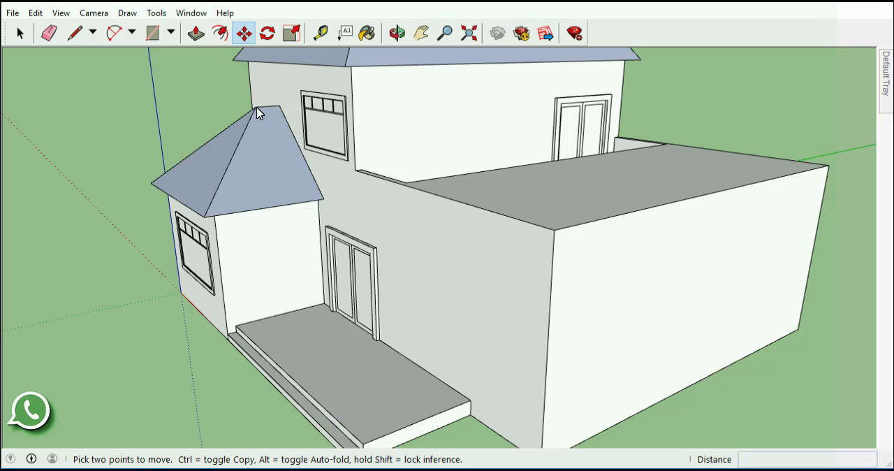
click(257, 112)
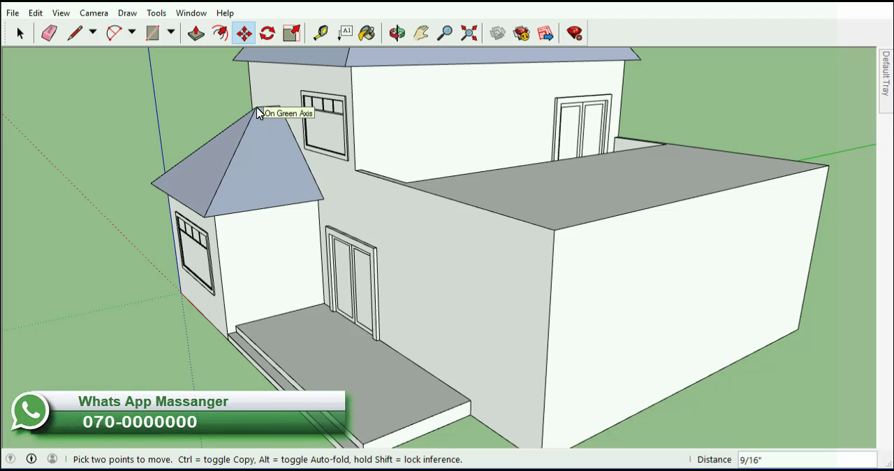
click(256, 109)
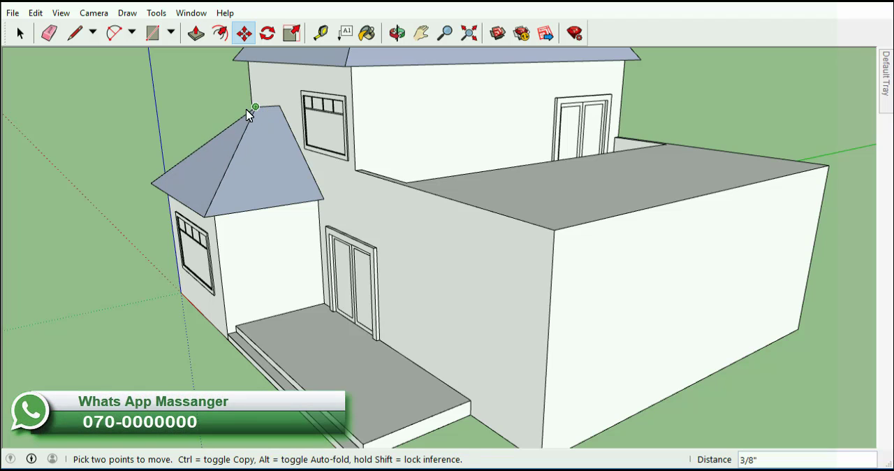
click(255, 108)
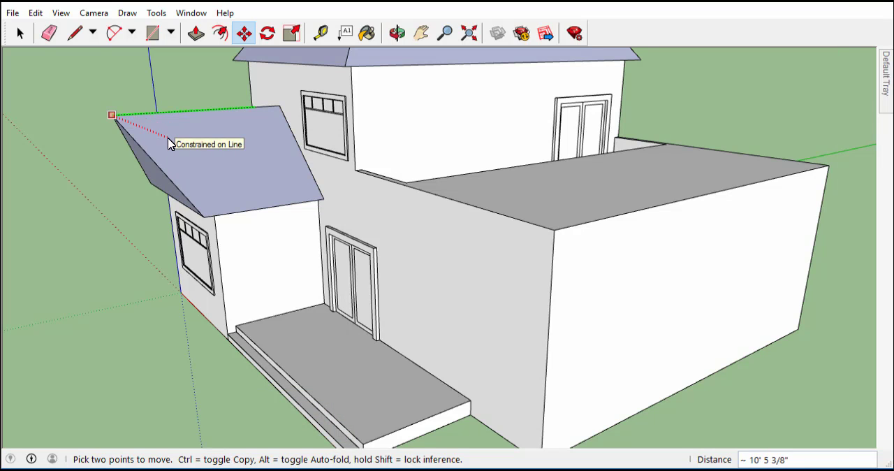
click(169, 143)
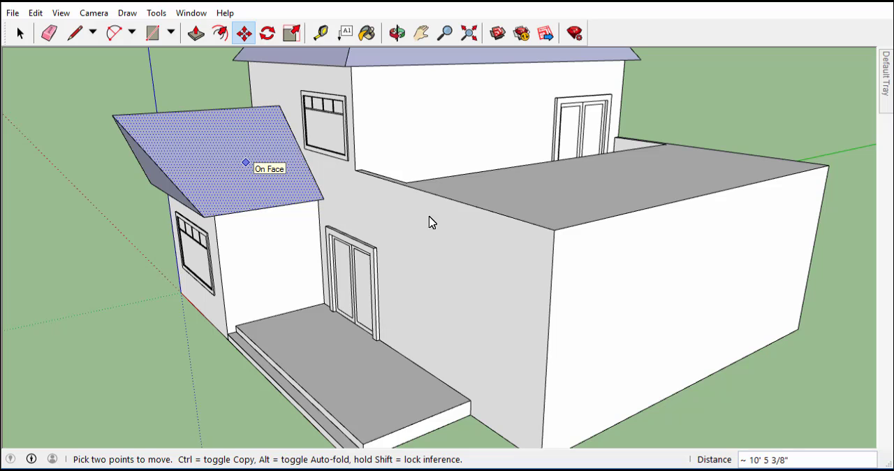